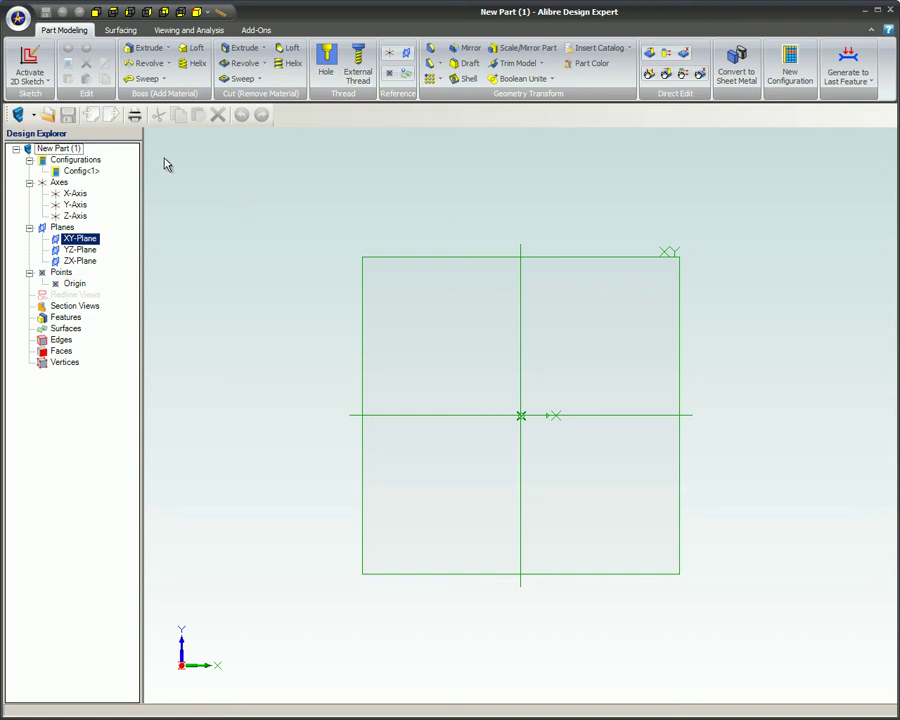
Start an import into a new workspace, filter to AutoCAD DWG files and choose Actuator.dwg
click(27, 19)
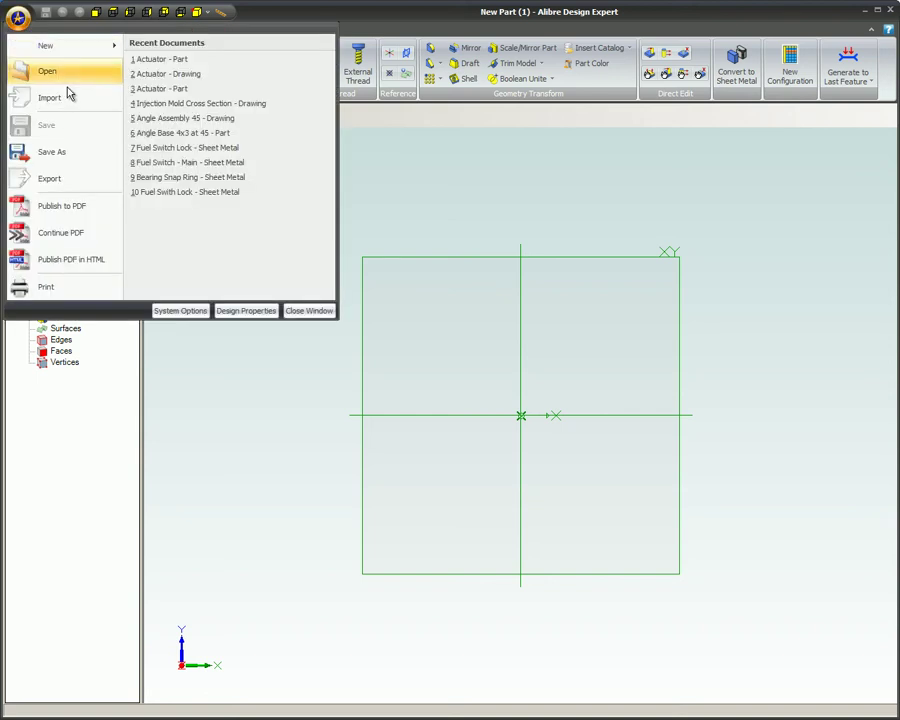
key(Escape)
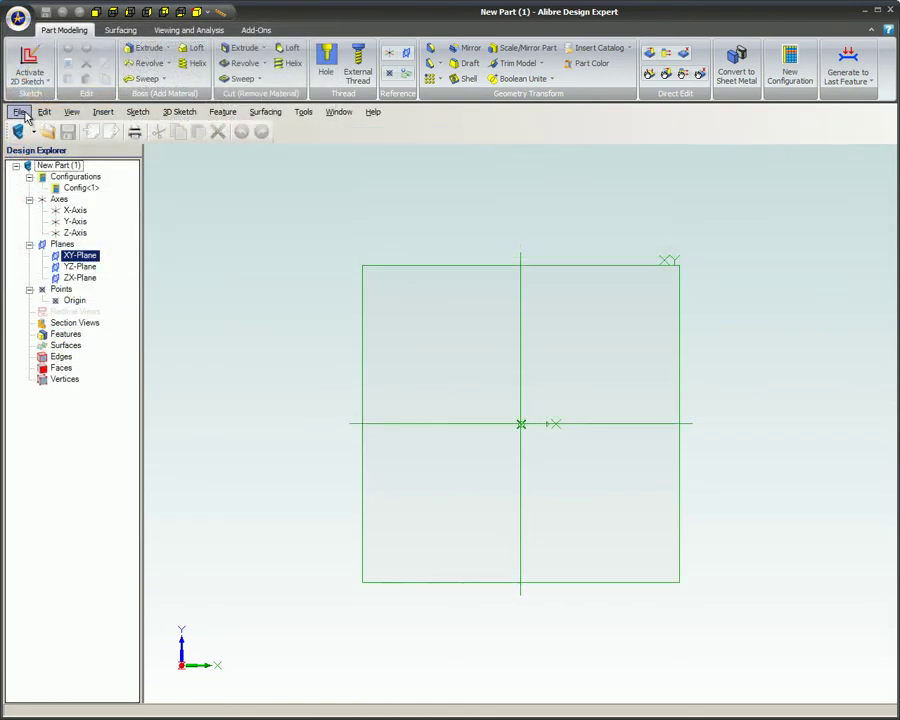
click(19, 112)
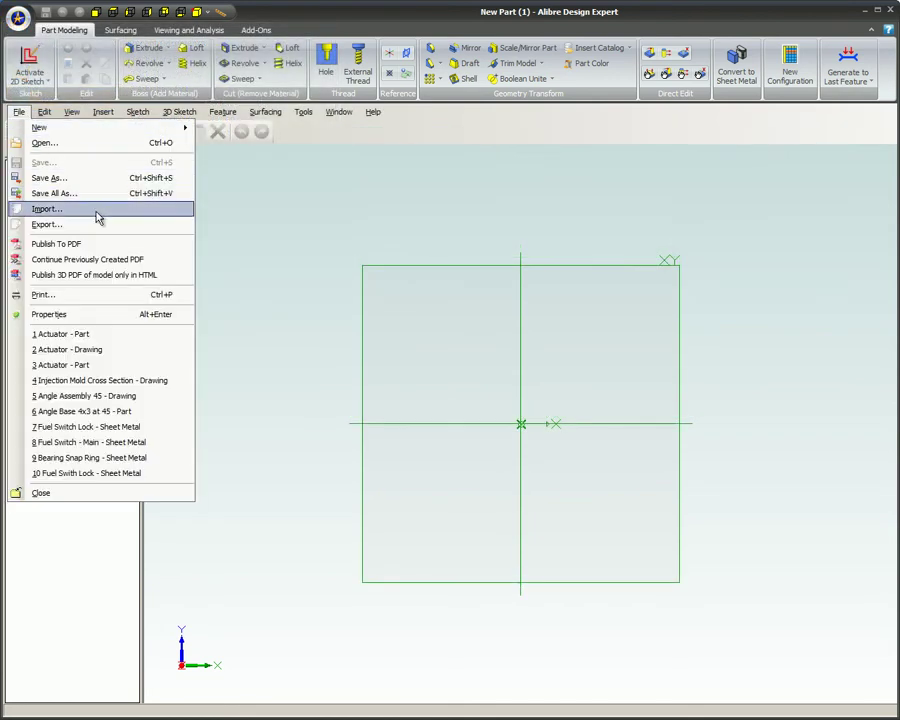
key(Escape)
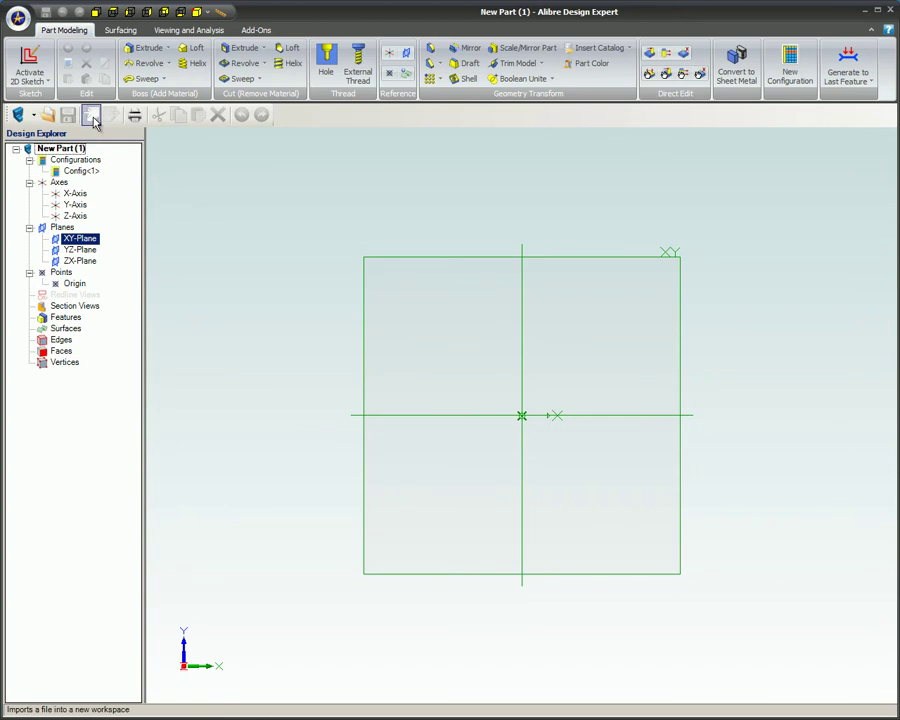
click(89, 112)
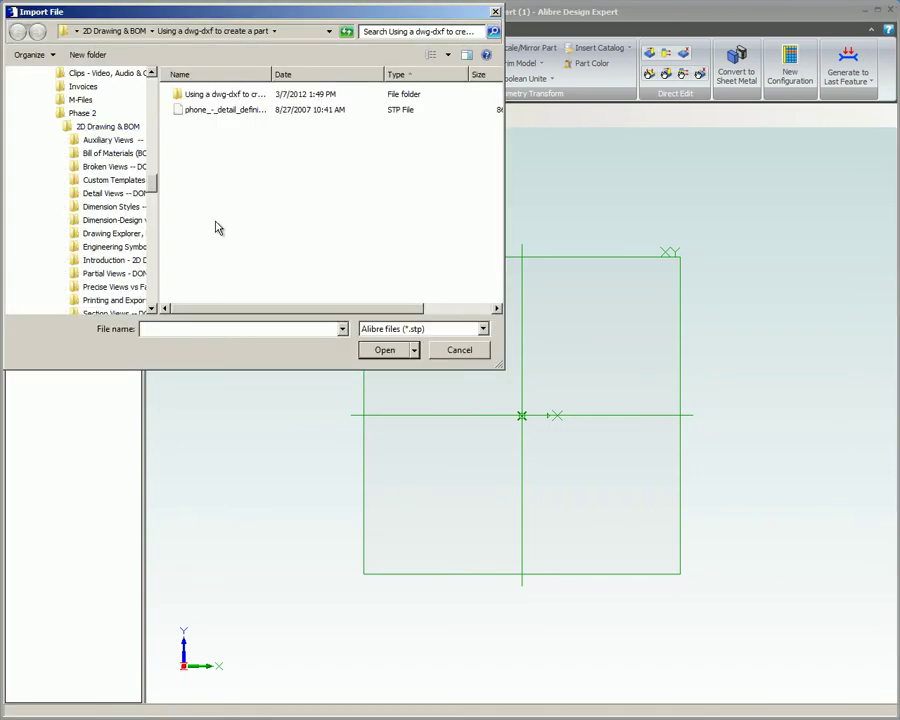
click(483, 328)
click(486, 396)
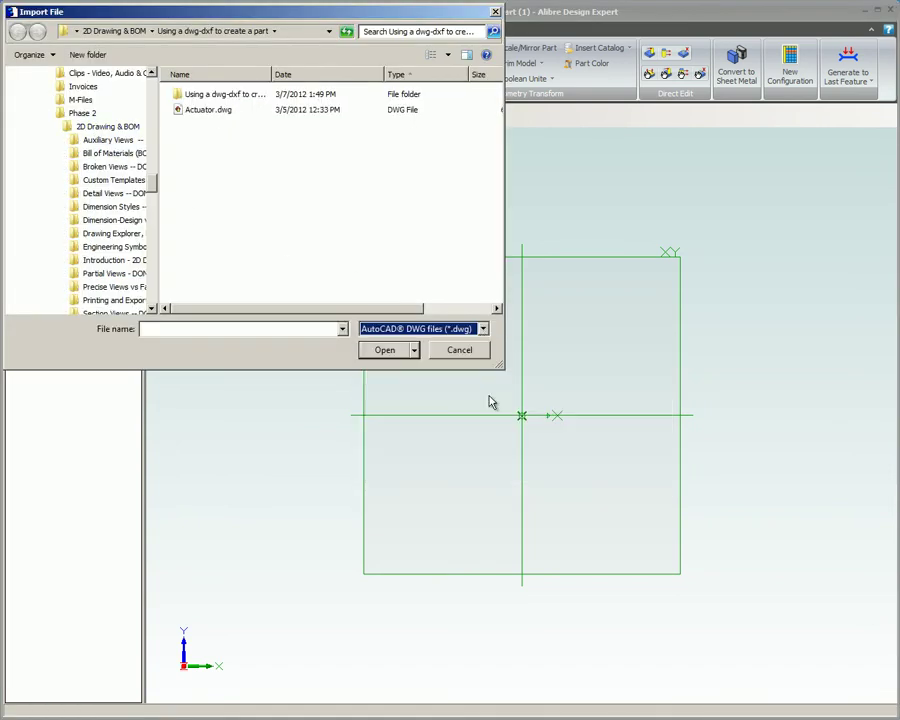
double_click(200, 110)
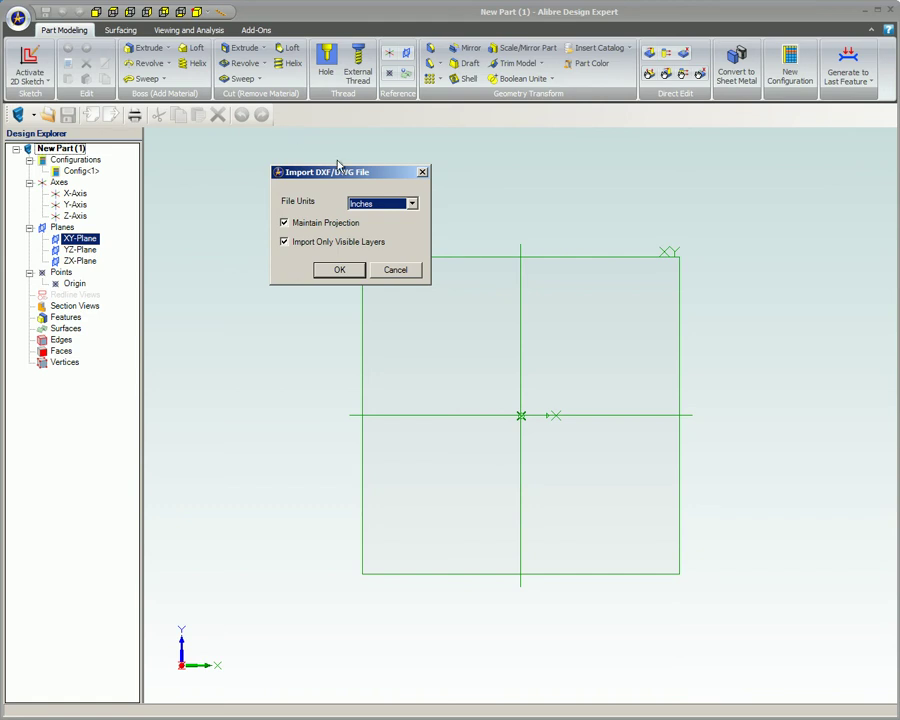
click(411, 204)
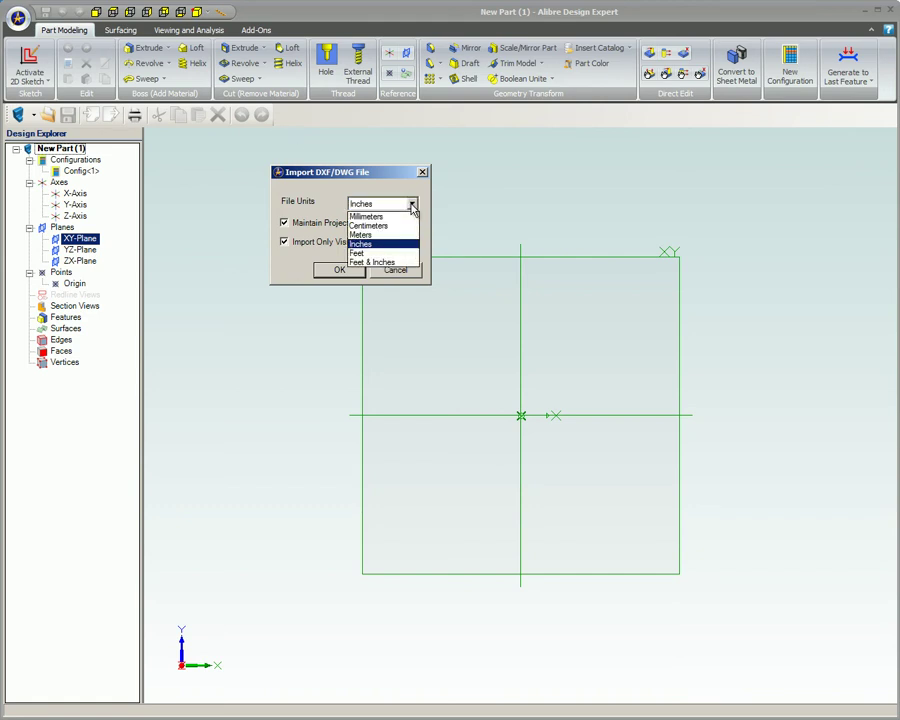
click(411, 205)
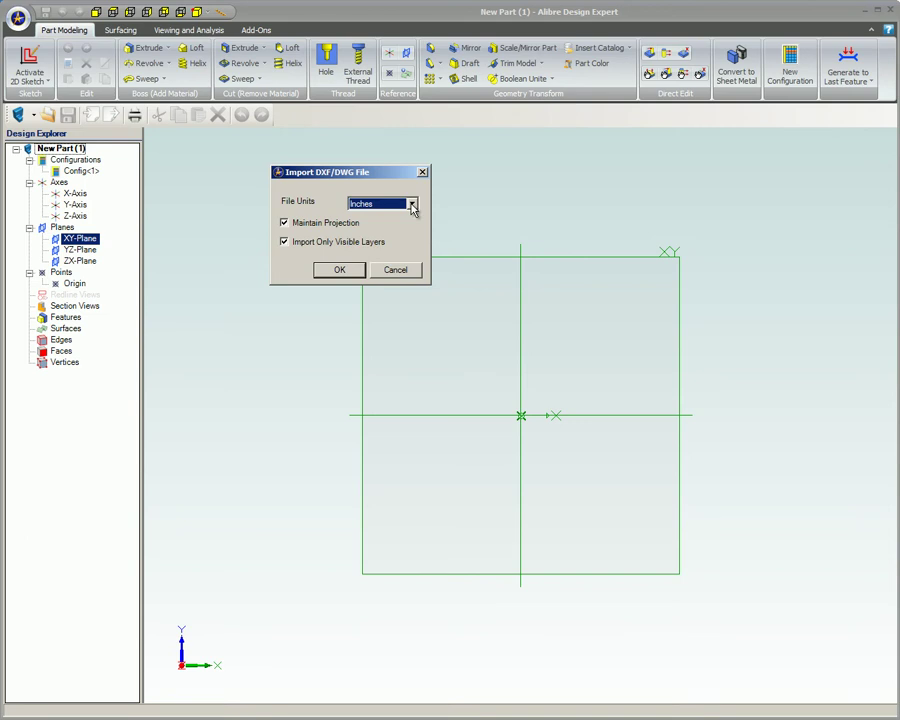
click(284, 223)
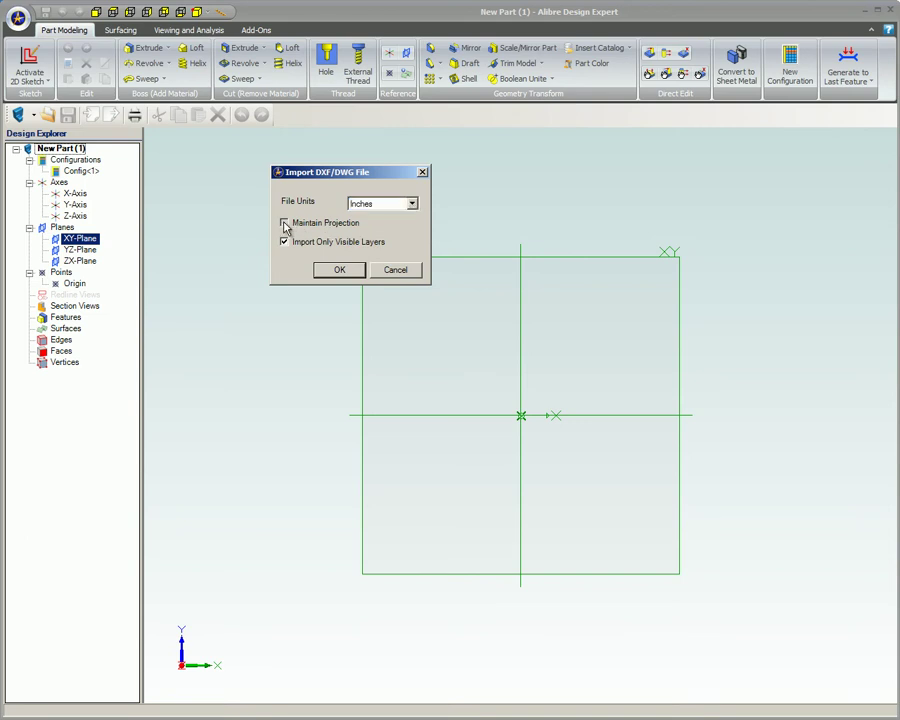
click(285, 225)
click(284, 242)
click(284, 243)
Import Actuator.dwg as a drawing and activate a sketch on its Model sheet
click(338, 270)
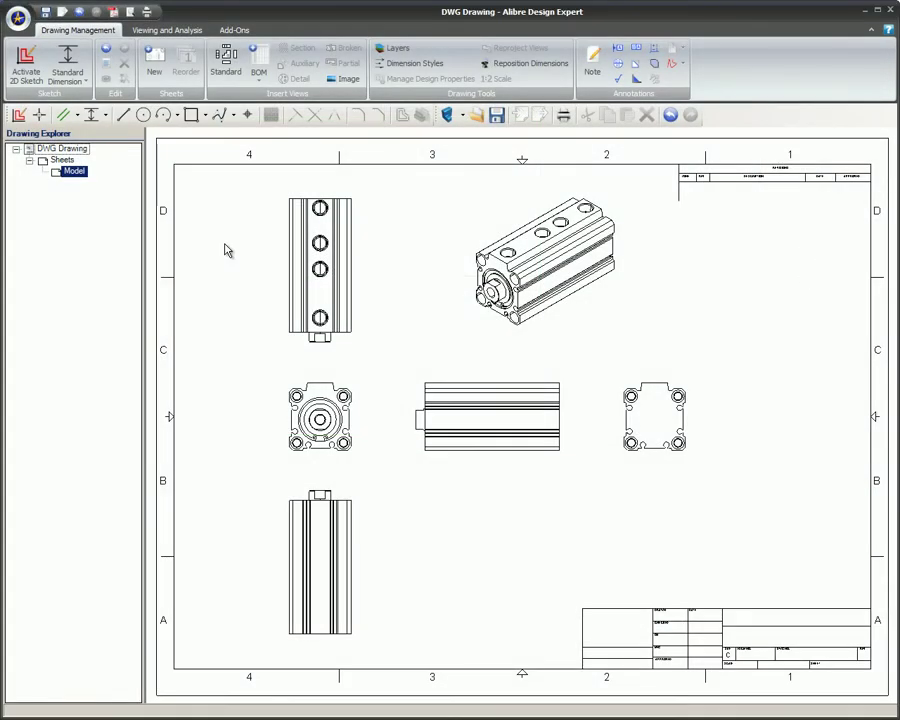
right_click(228, 248)
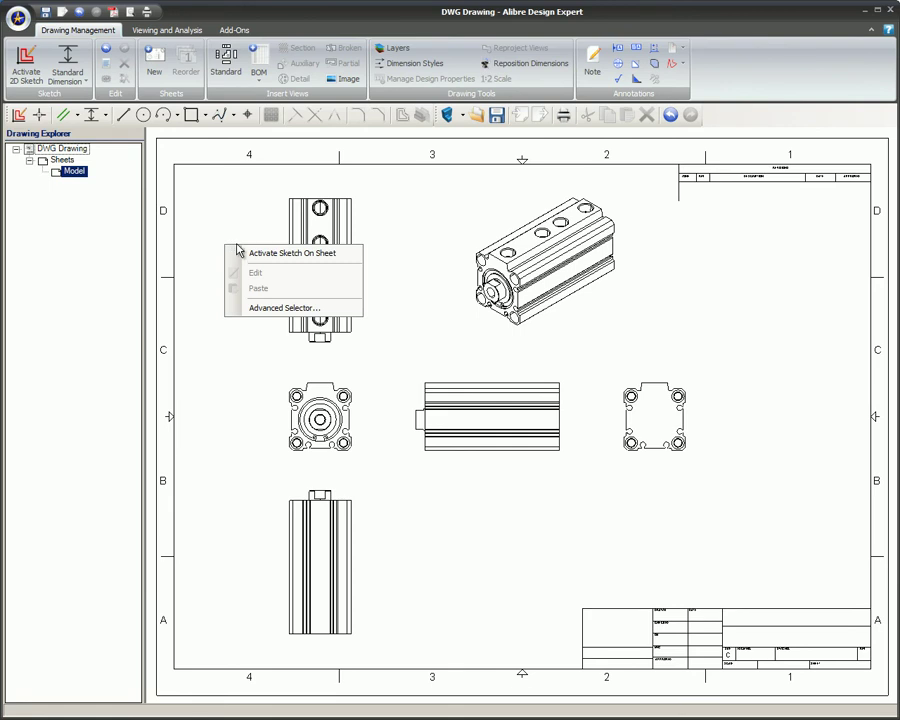
click(258, 252)
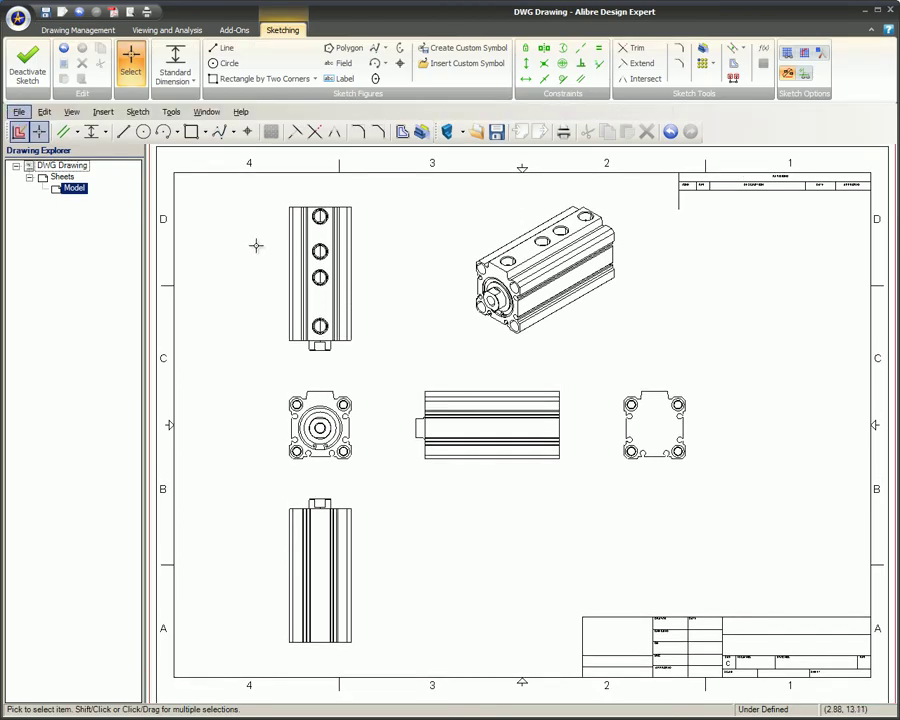
click(46, 112)
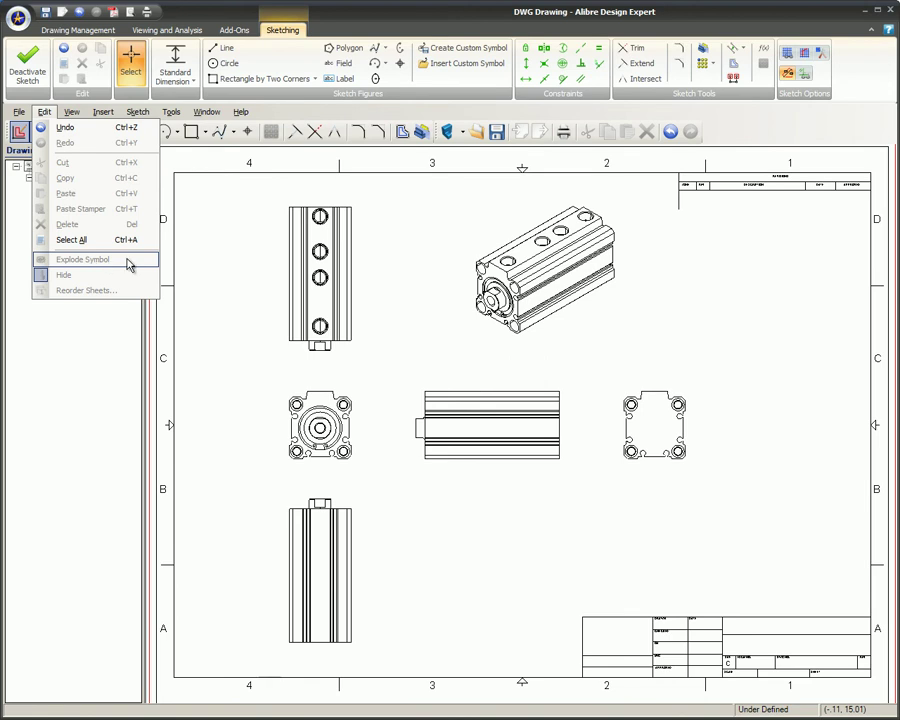
click(54, 340)
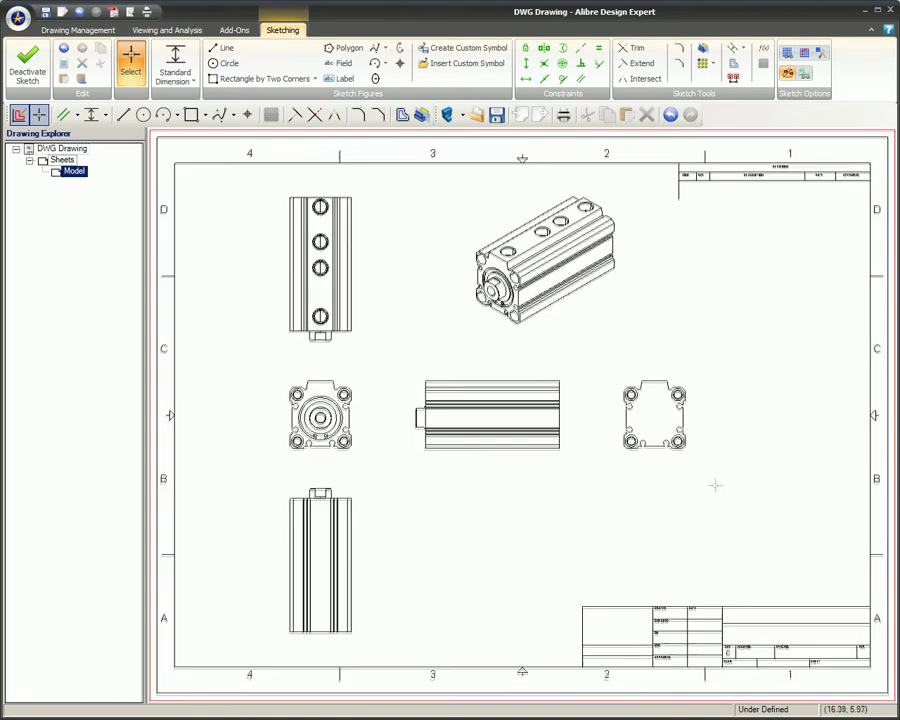
Window-select the actuator's right-hand end view and copy it with Edit > Copy
drag(726, 484, 595, 370)
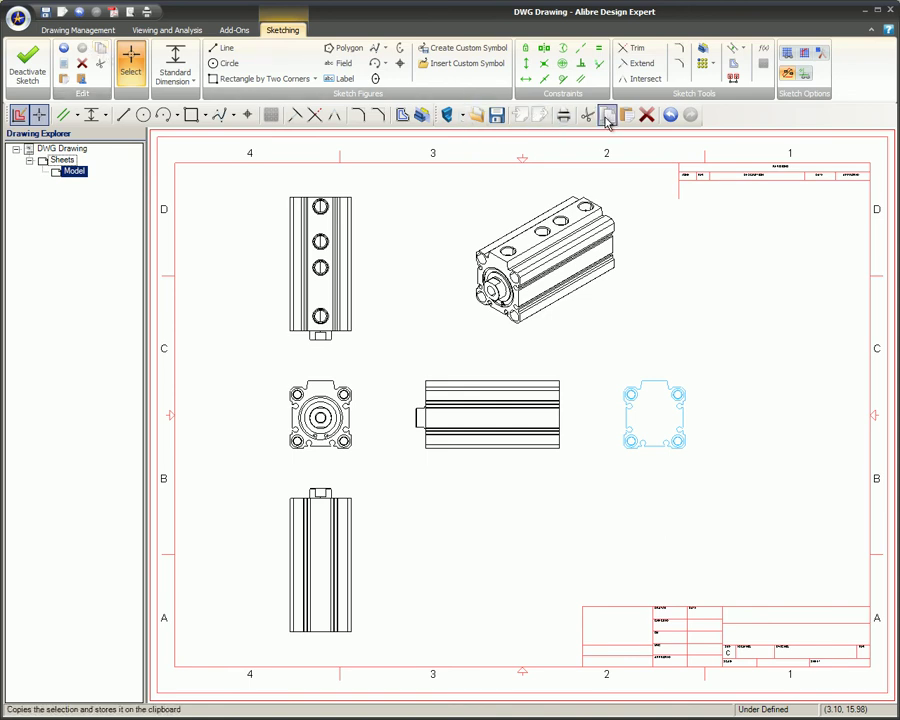
key(alt)
click(46, 113)
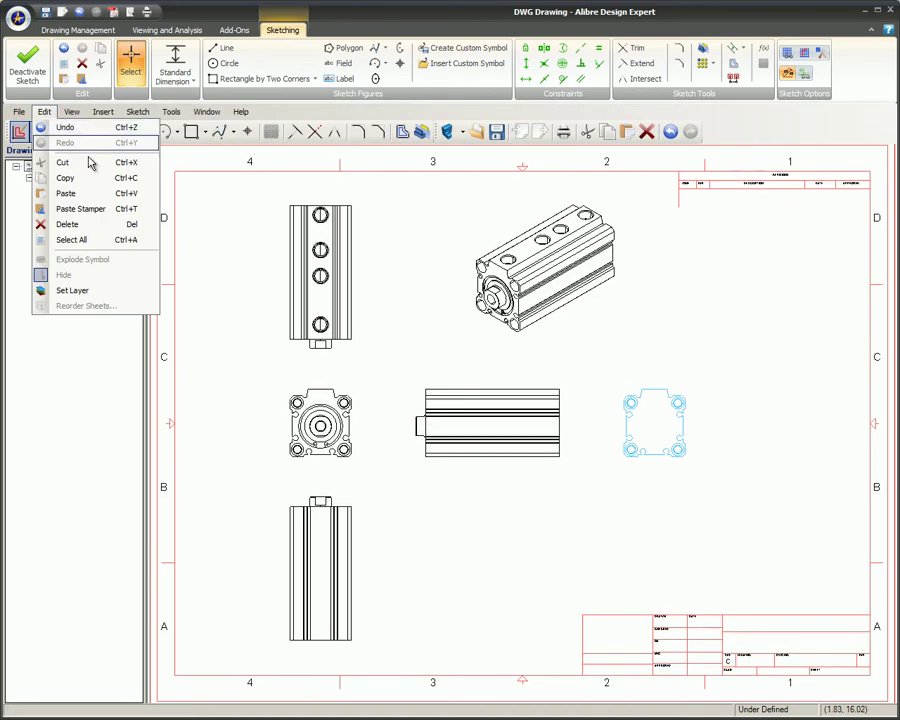
click(74, 182)
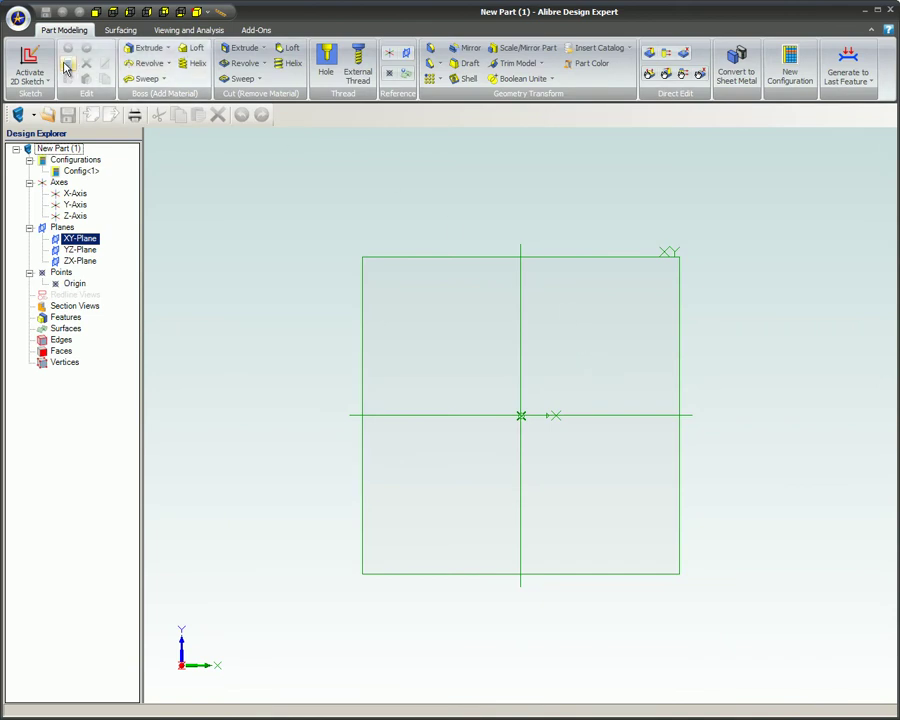
Start a 2D sketch on New Part (1)'s XY-Plane and adjust the zoom
click(29, 66)
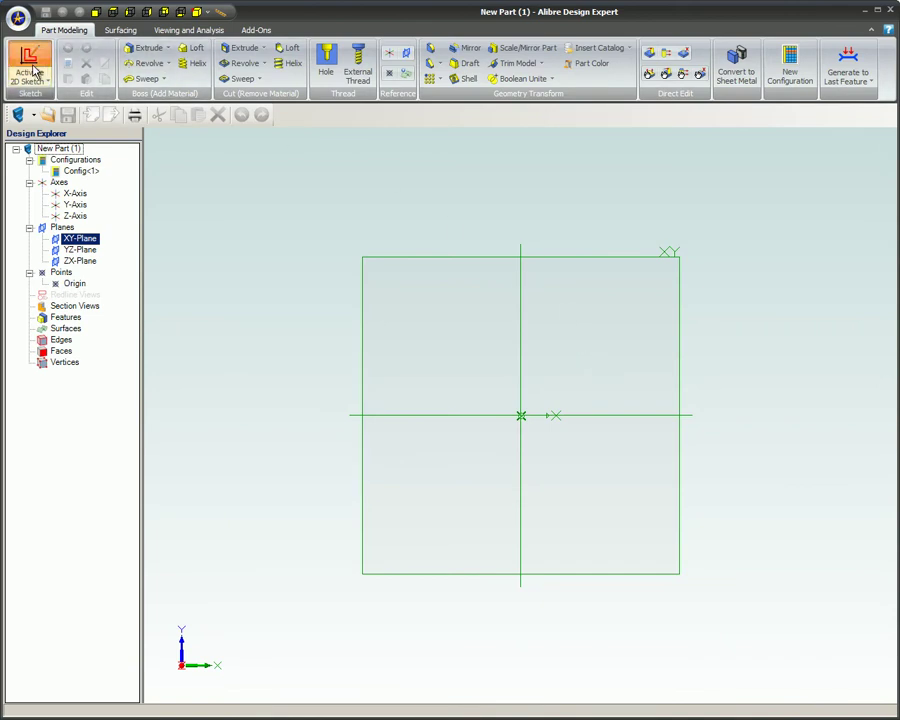
click(377, 258)
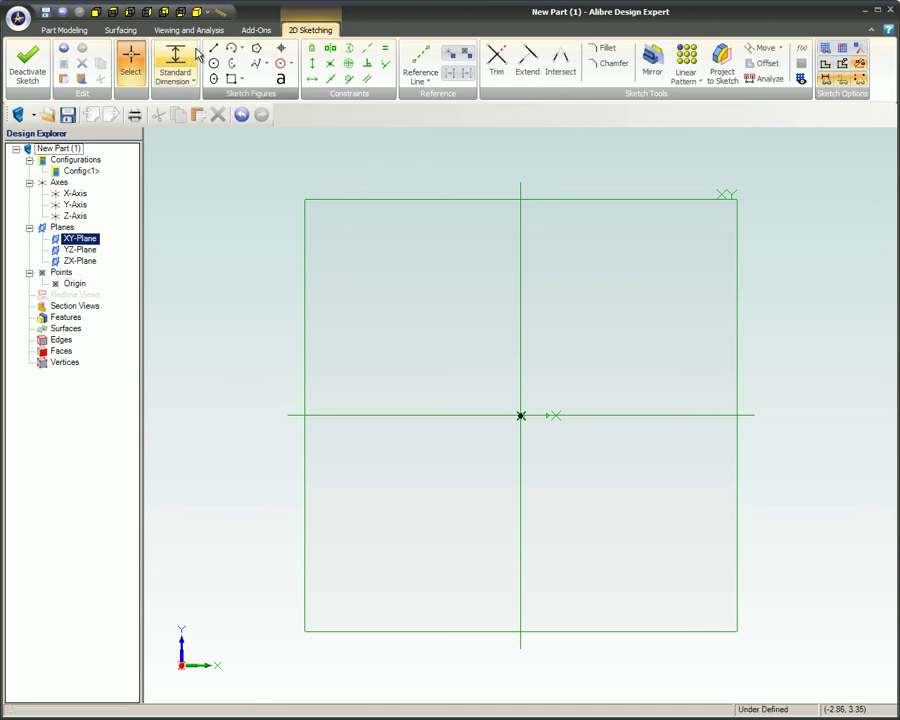
click(187, 32)
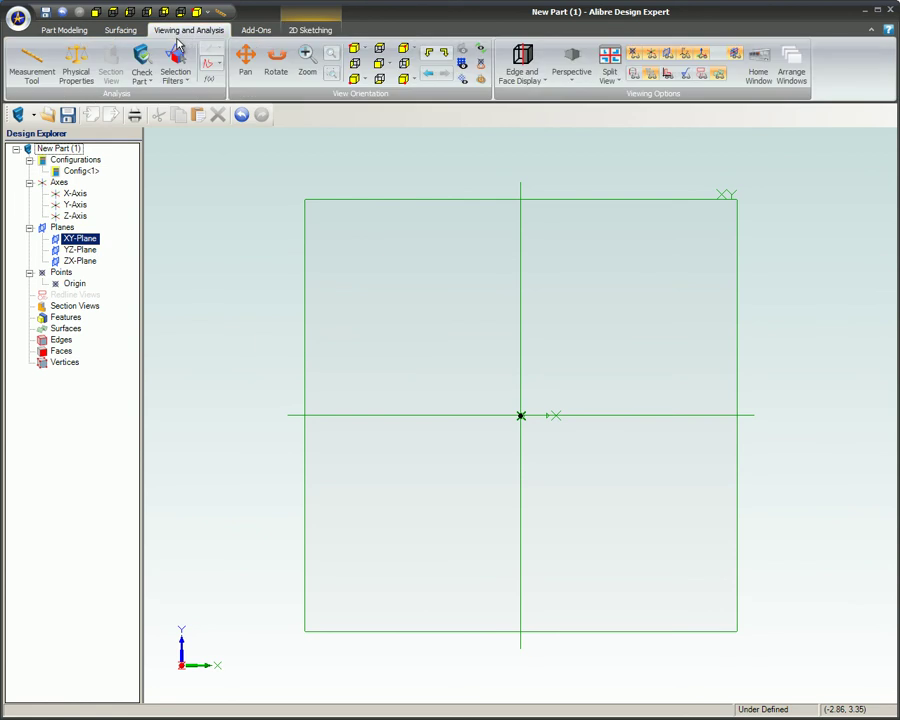
click(333, 57)
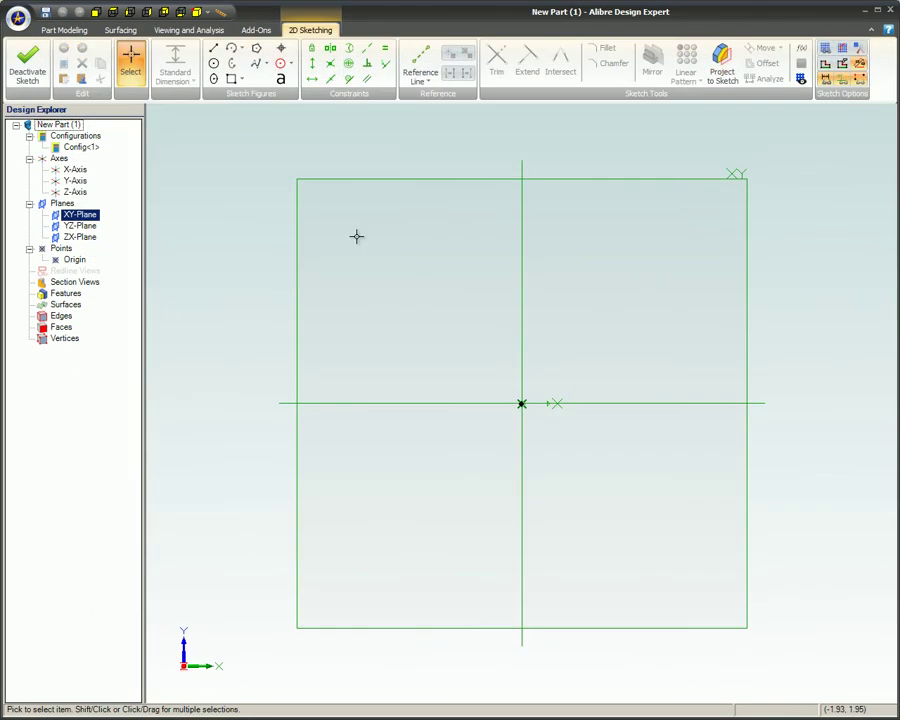
Paste the copied end-view profile and place four copies around the XY-Plane sketch
key(ctrl+v)
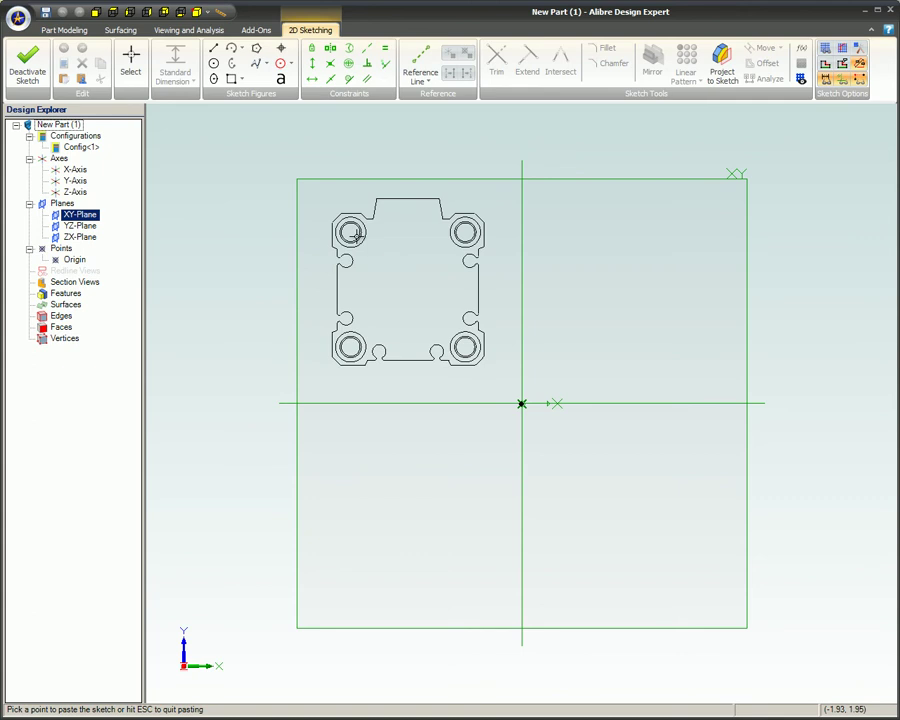
click(362, 238)
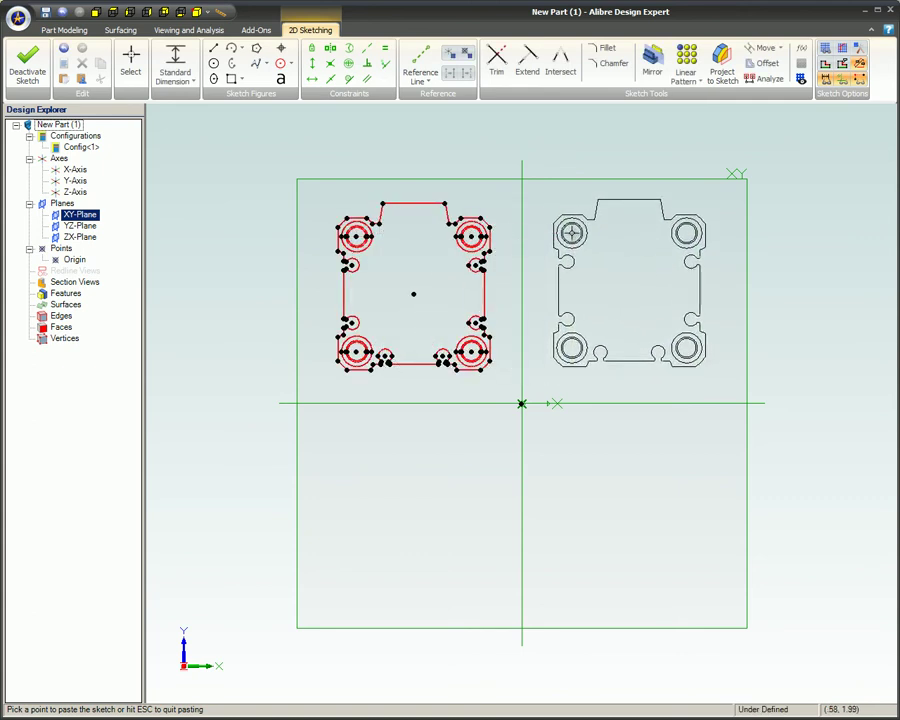
click(572, 236)
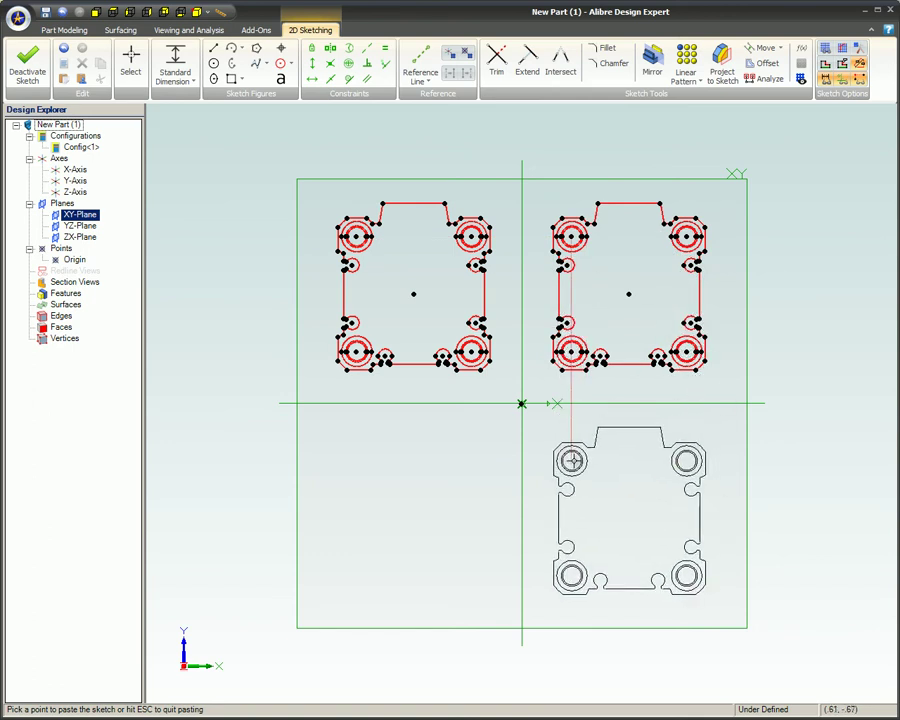
click(572, 460)
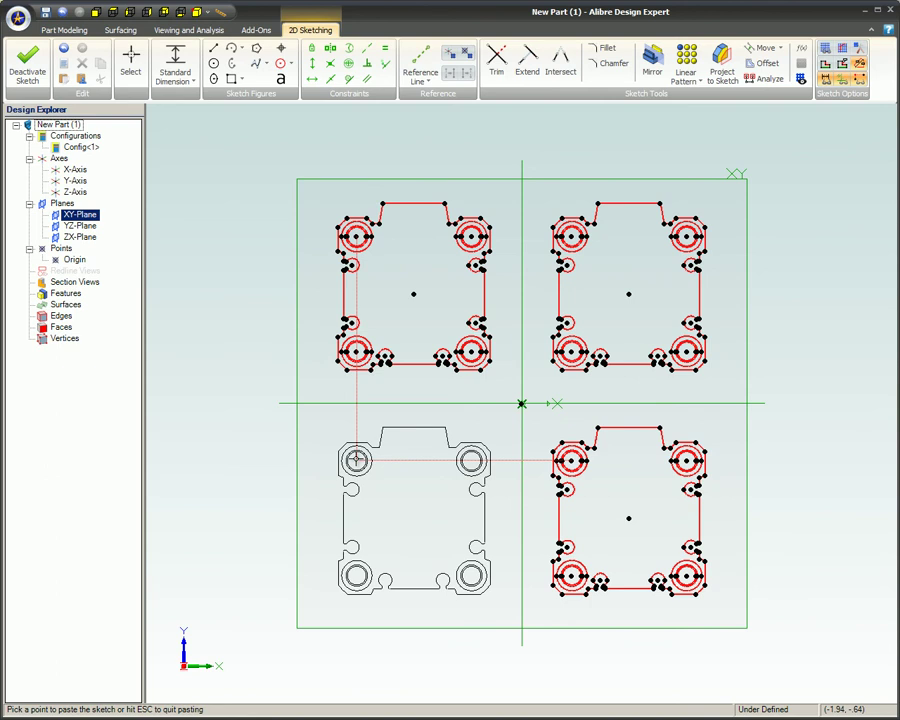
click(356, 460)
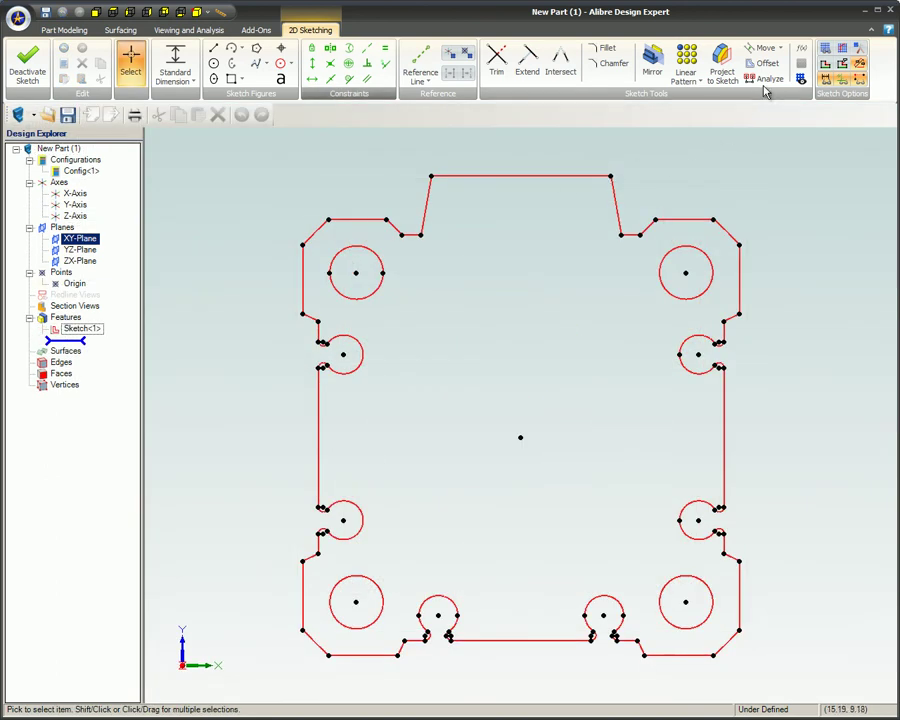
Analyze the profile sketch for open loops and overlaps, then dismiss the results
click(769, 80)
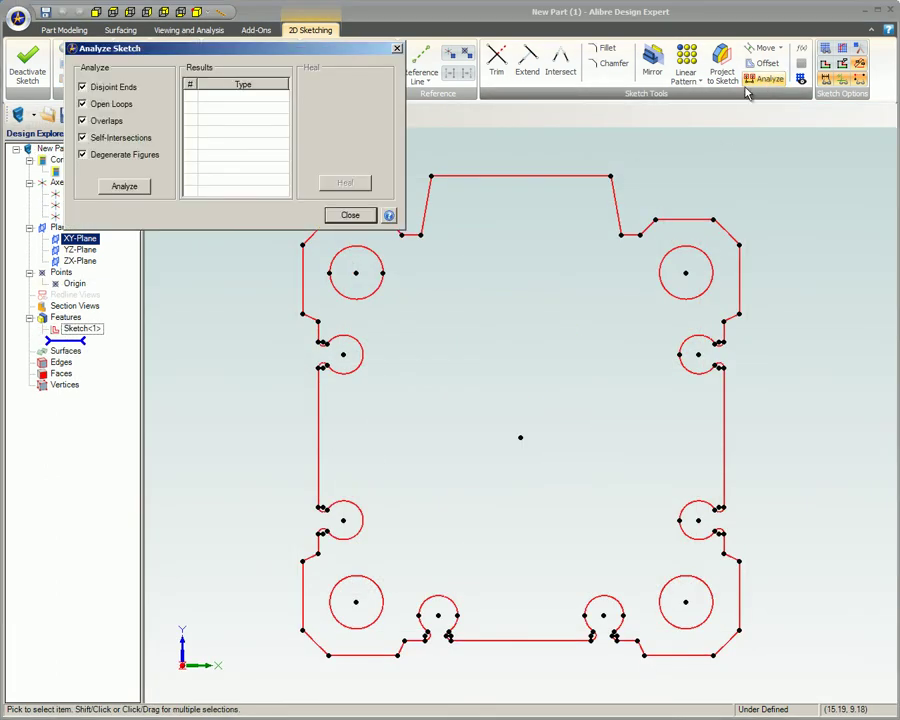
click(124, 187)
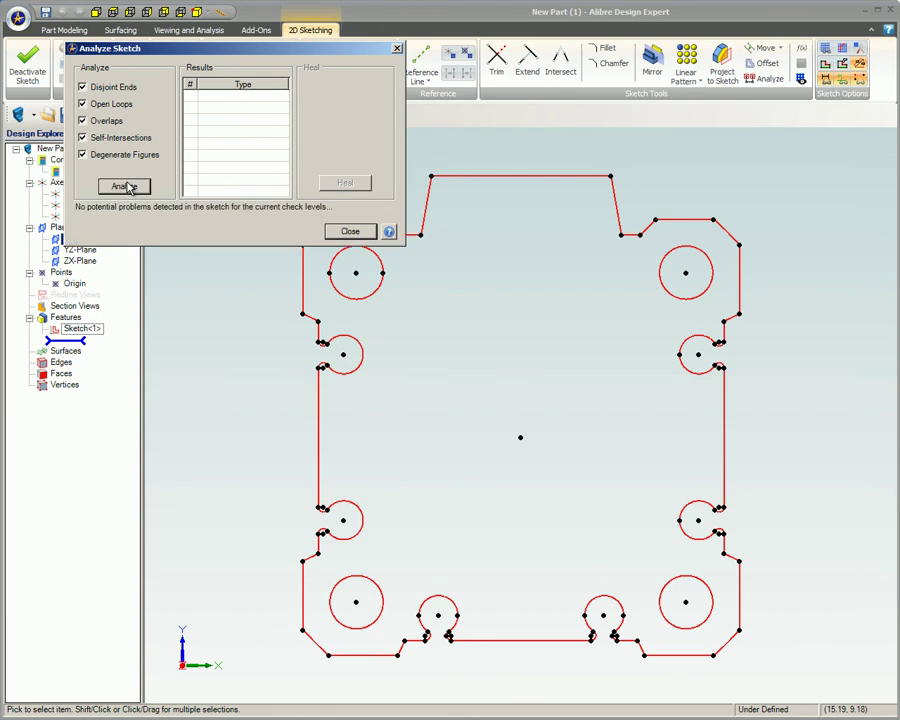
click(349, 231)
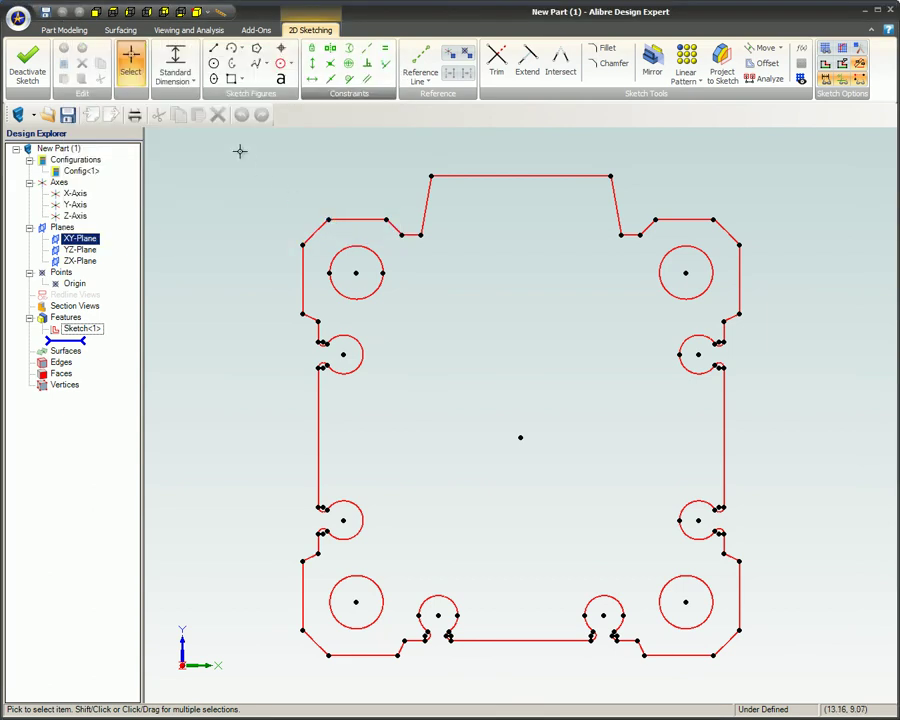
Extrude Sketch<1> 3.844 deep into Extrusion<1> and zoom to fit the part
click(60, 30)
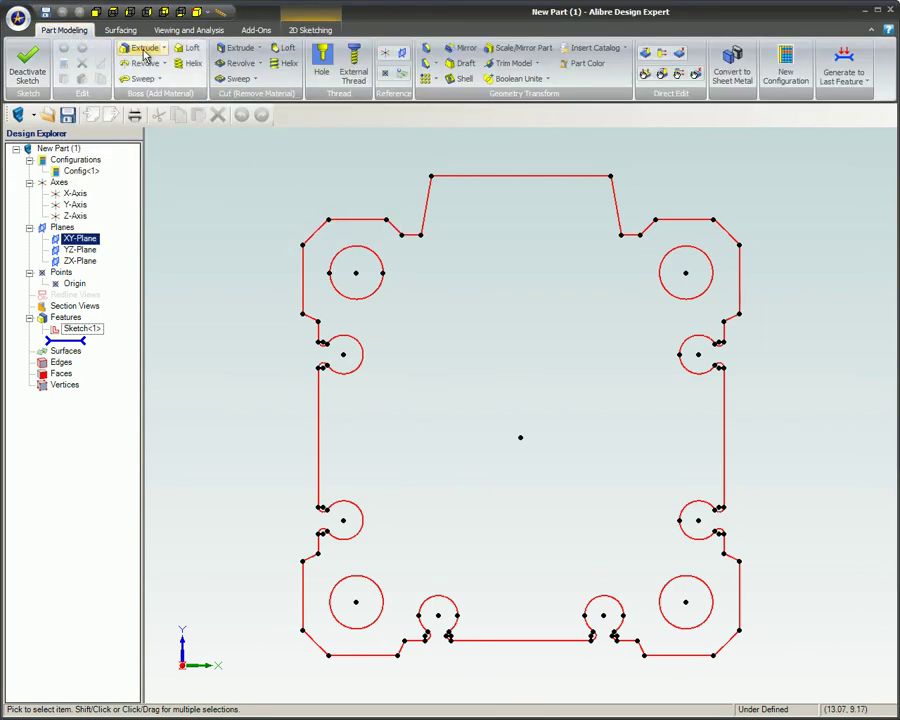
click(145, 50)
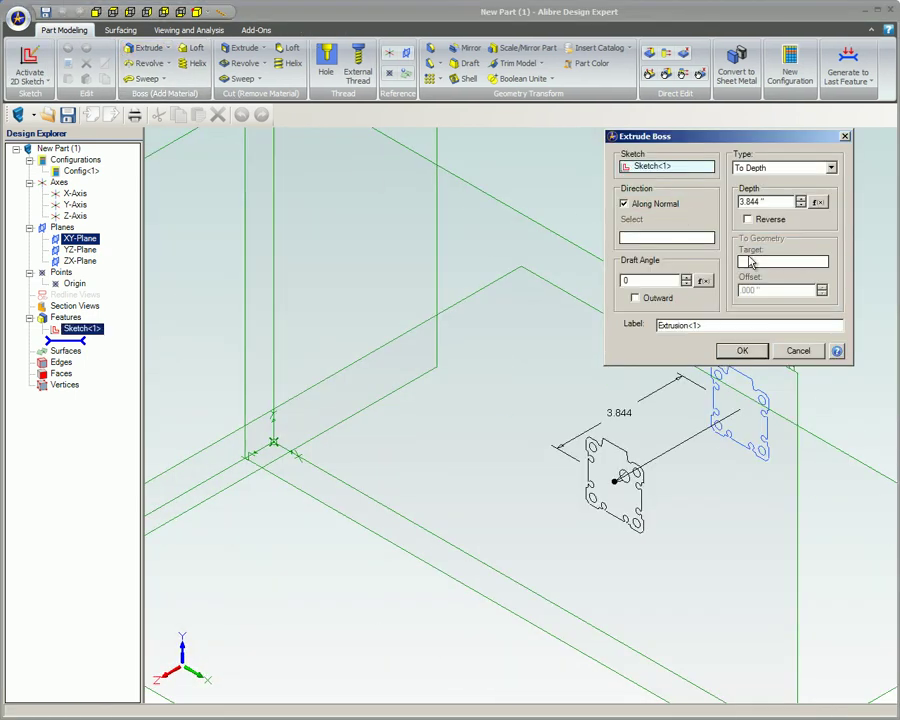
click(739, 352)
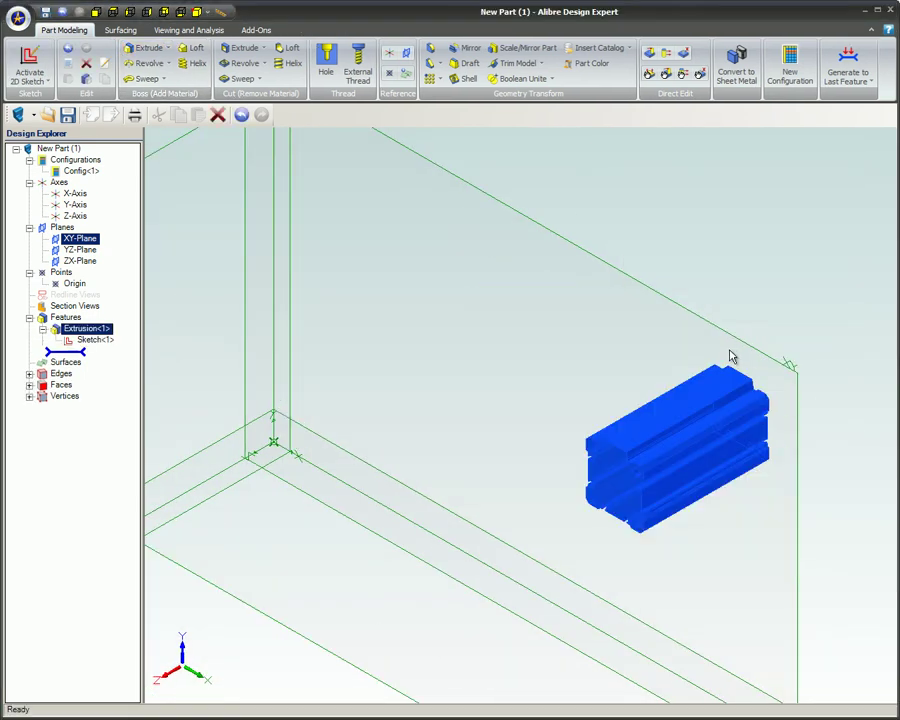
click(682, 347)
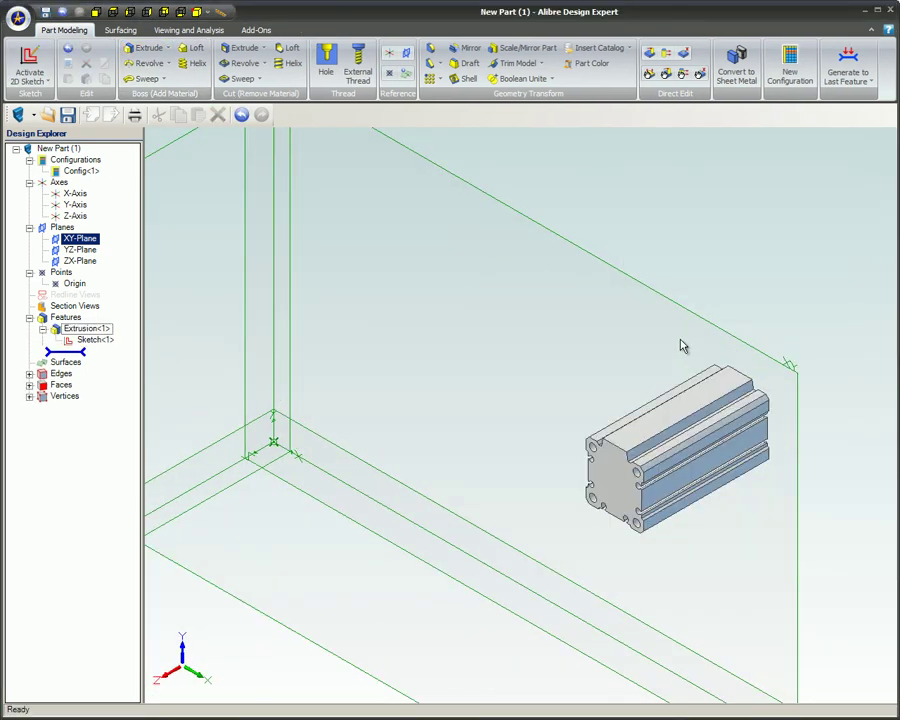
click(197, 13)
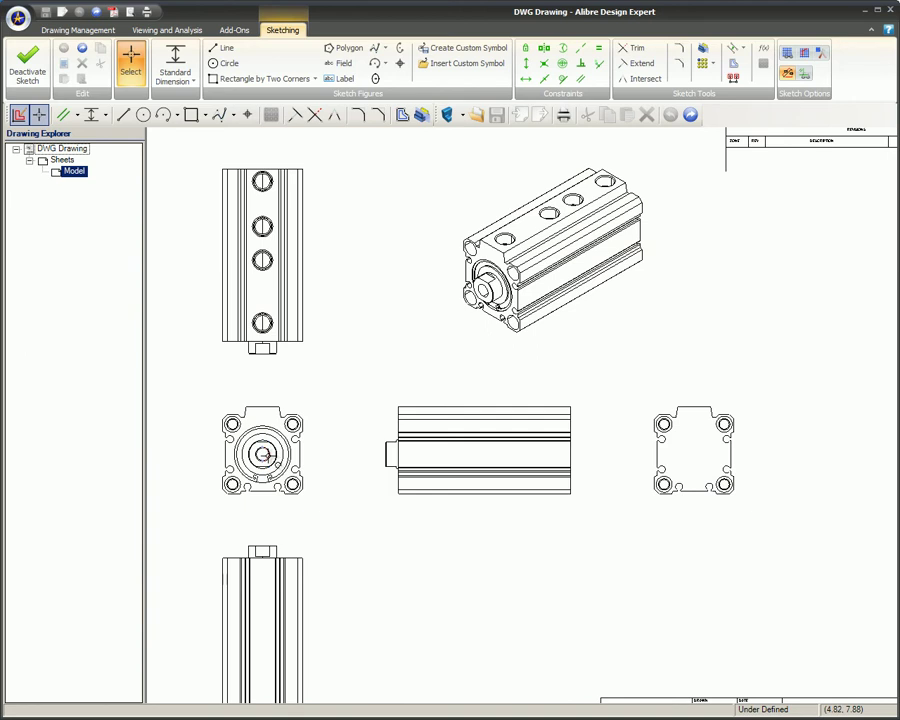
Zoom into the drawing's end view, copy the large bore arc, and return to the part
scroll(263, 455, up, 3)
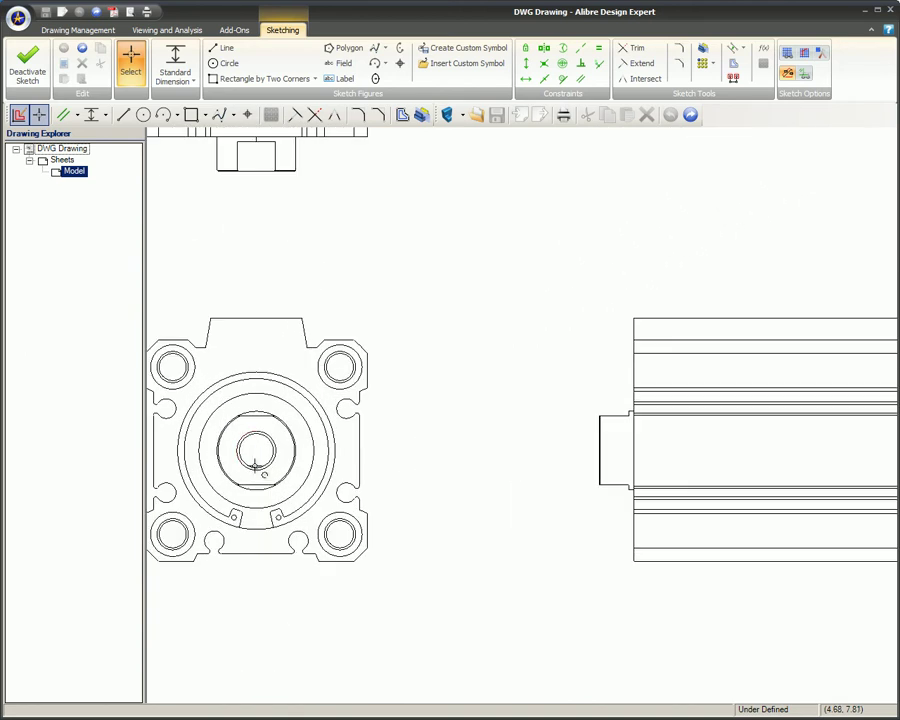
click(254, 520)
right_click(256, 351)
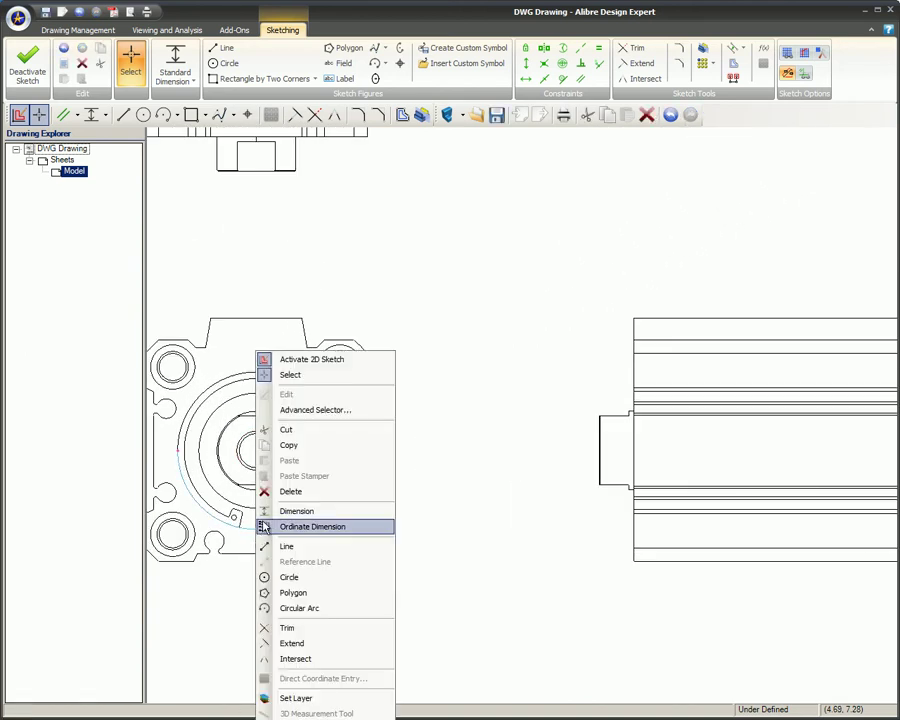
click(306, 445)
key(alt+Tab)
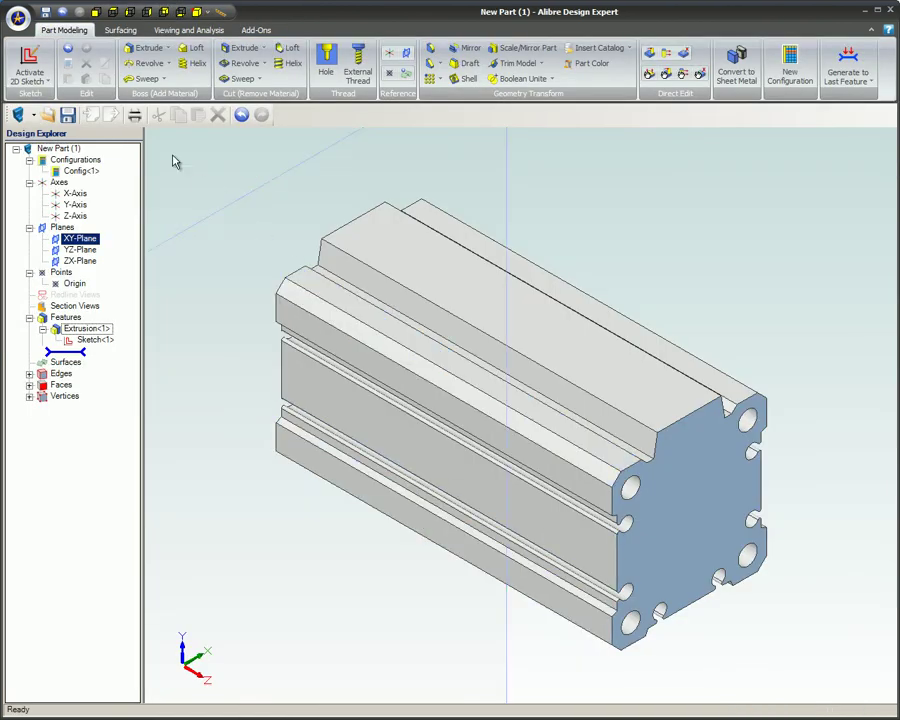
Sketch on the body's end face and paste the bore circle at the face centre
click(29, 63)
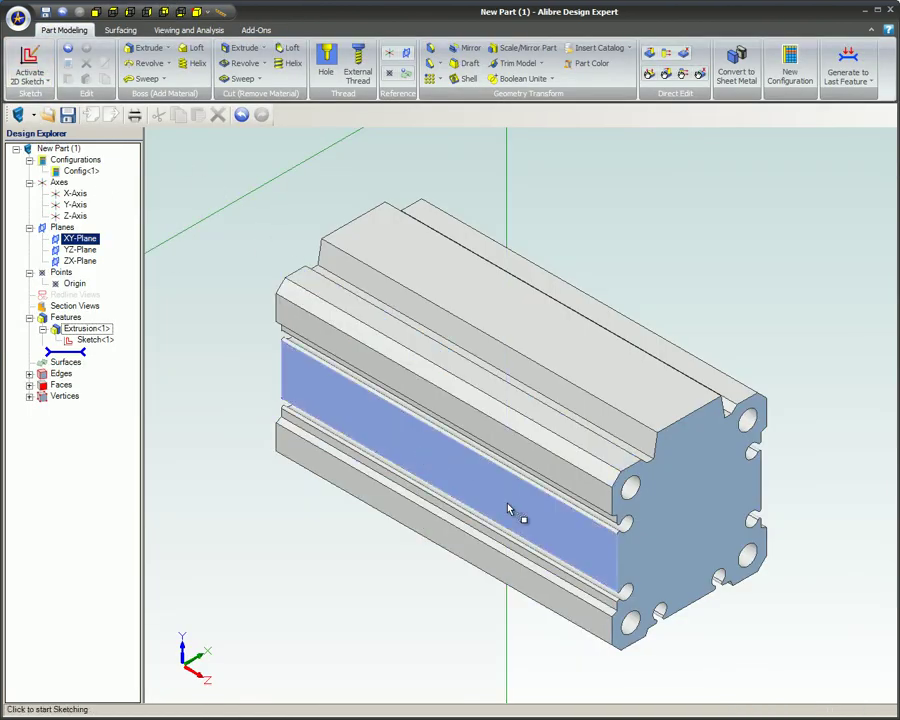
click(660, 513)
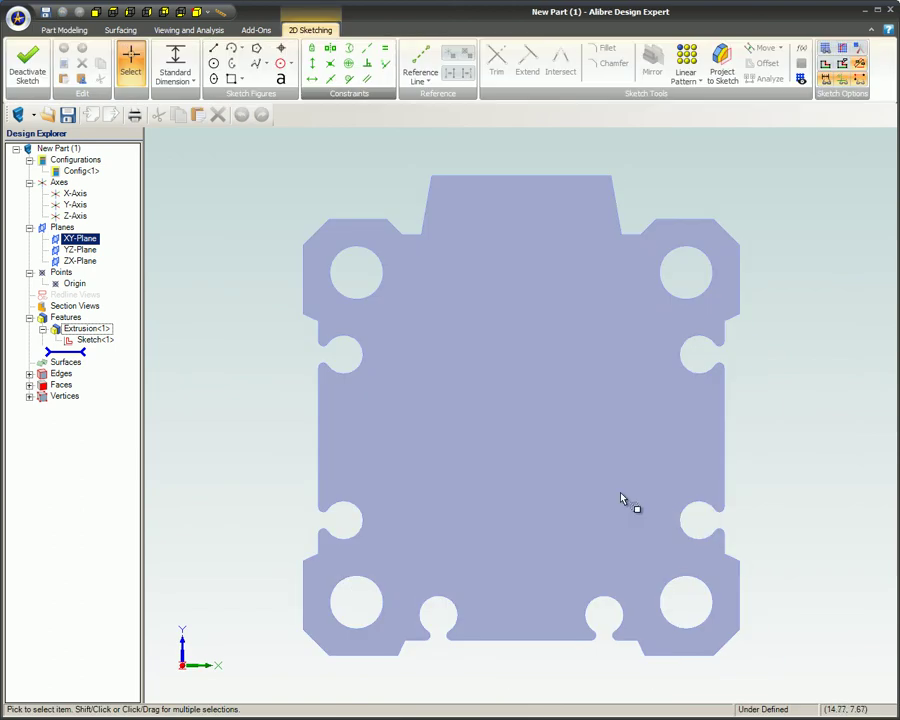
key(ctrl+v)
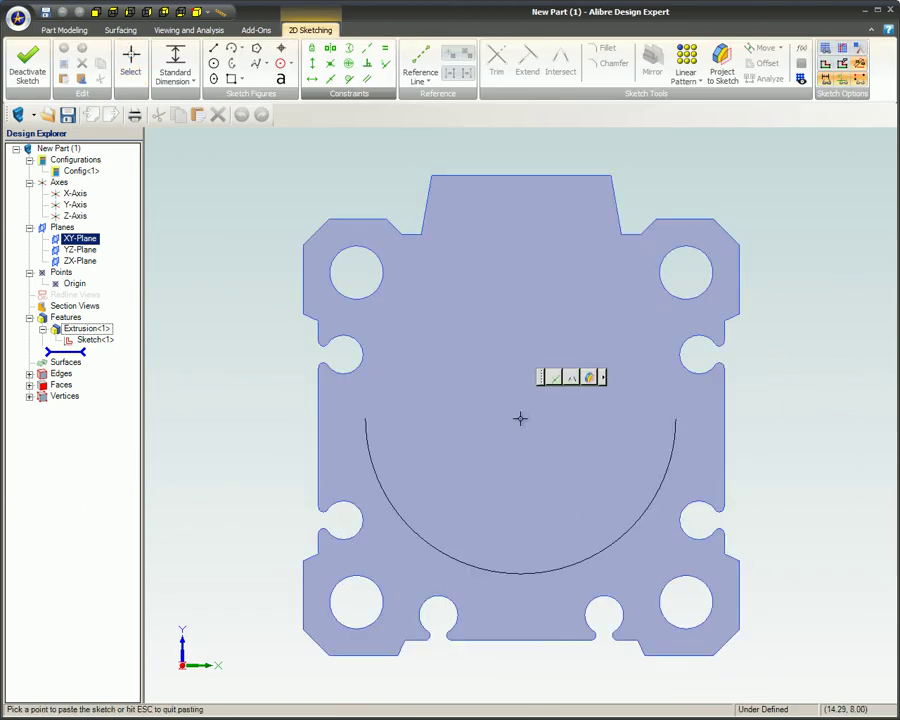
click(520, 437)
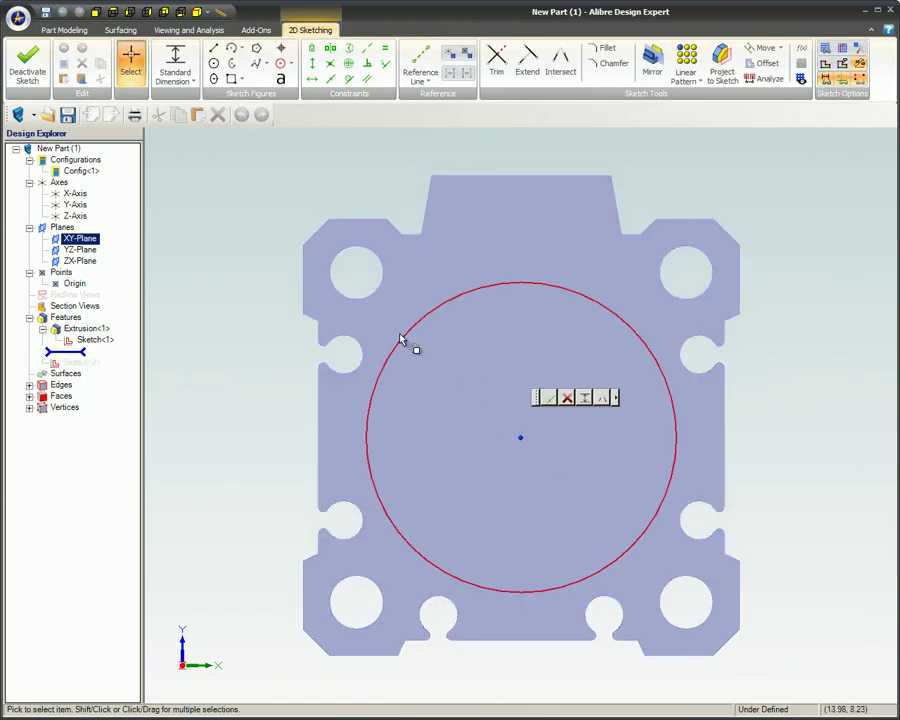
Extrude-cut the bore circle 3.000 deep as Extrusion<2> and zoom to fit
click(68, 32)
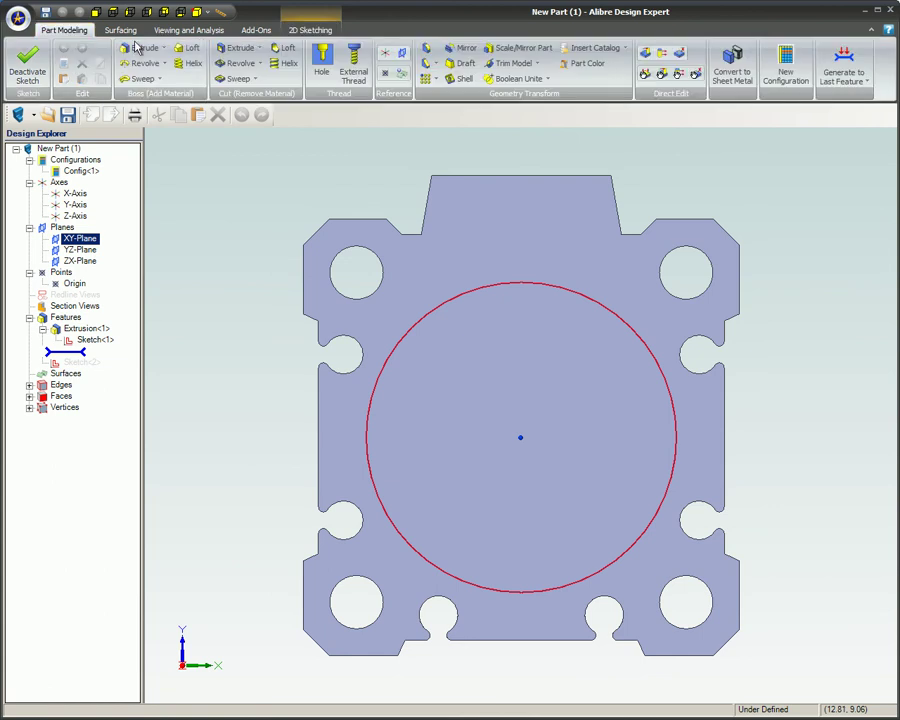
click(238, 50)
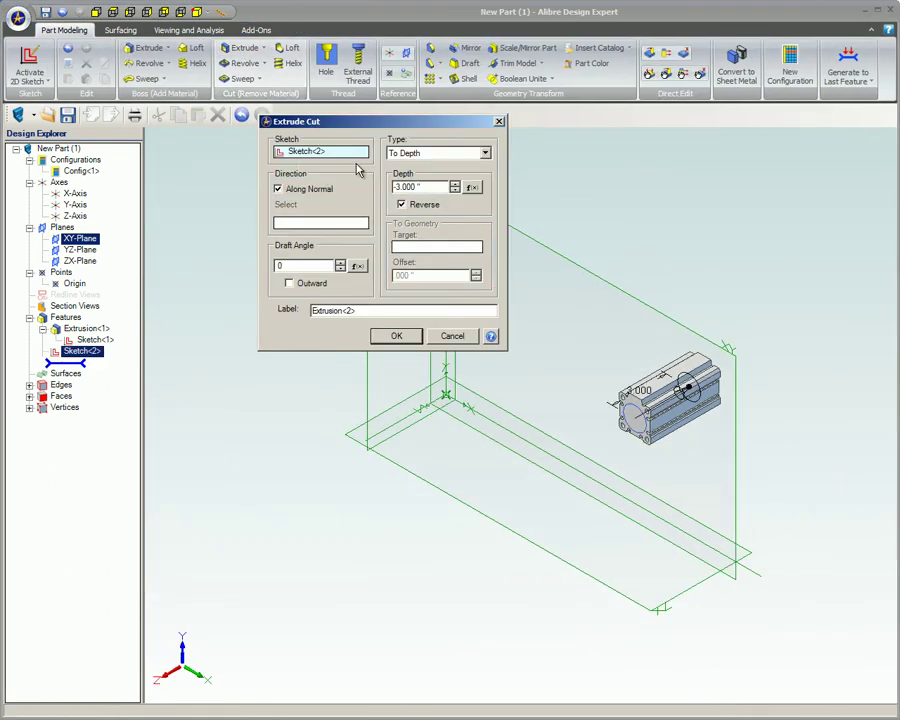
click(398, 337)
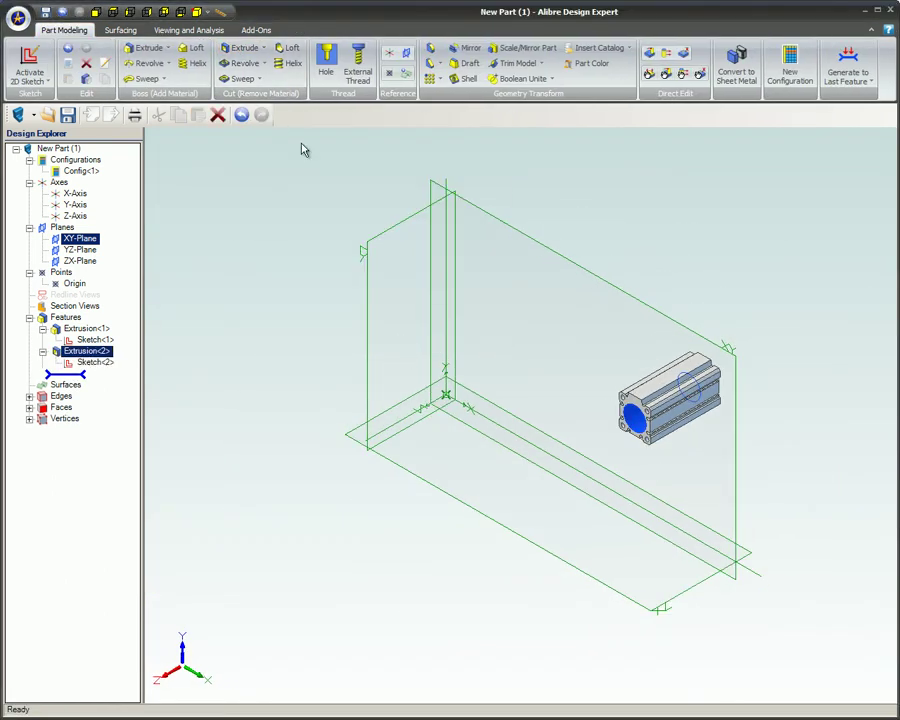
click(200, 12)
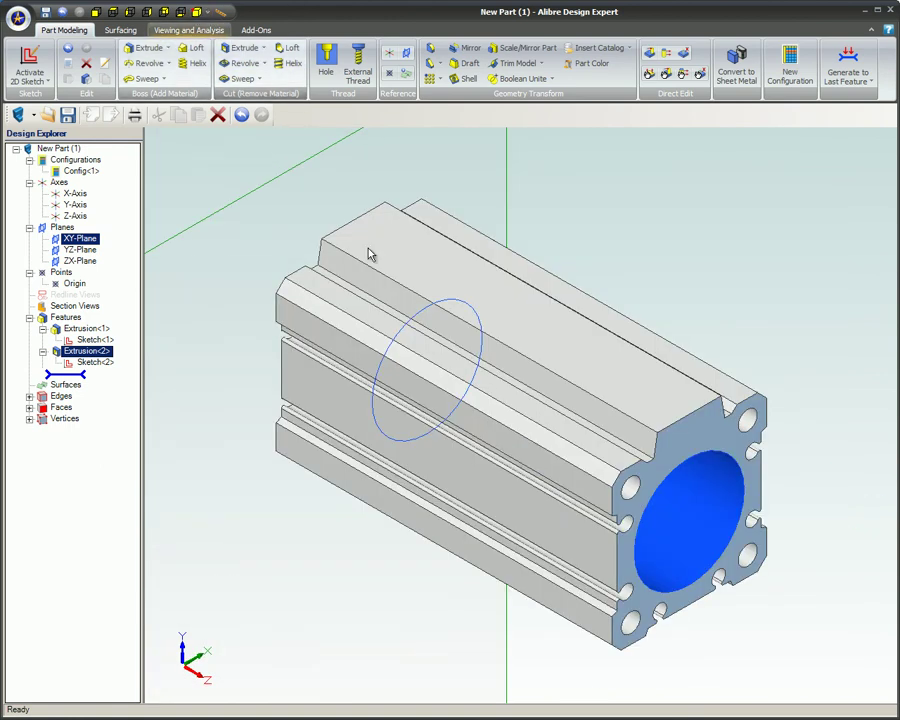
Orbit the finished cylinder body slightly to inspect it from a new angle
mouse_move(716, 526)
middle_down()
mouse_move(700, 527)
mouse_move(687, 508)
mouse_move(703, 516)
mouse_move(748, 502)
mouse_move(711, 519)
middle_up()
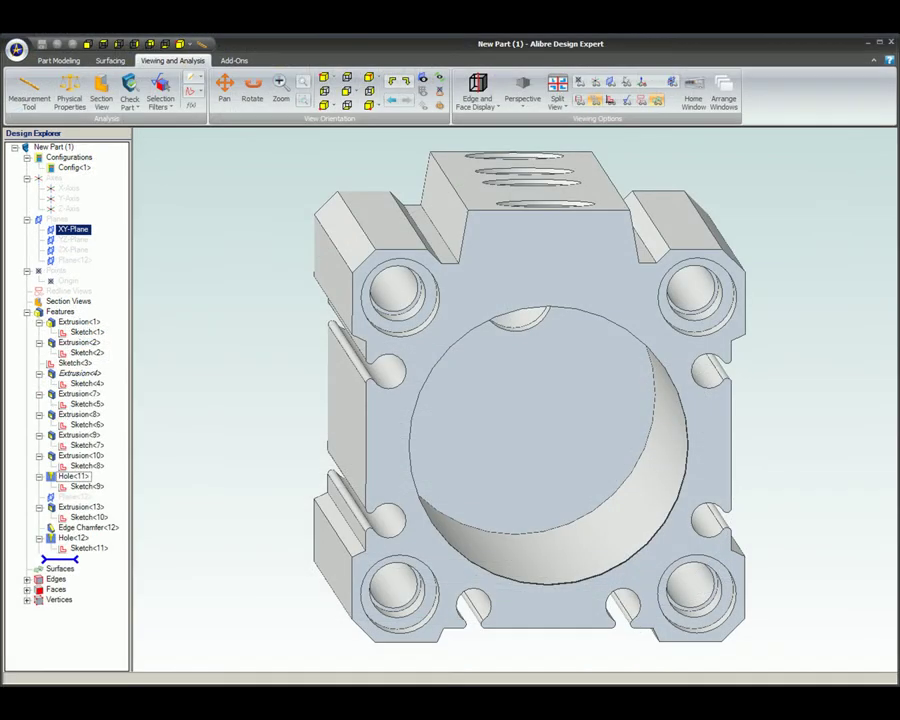